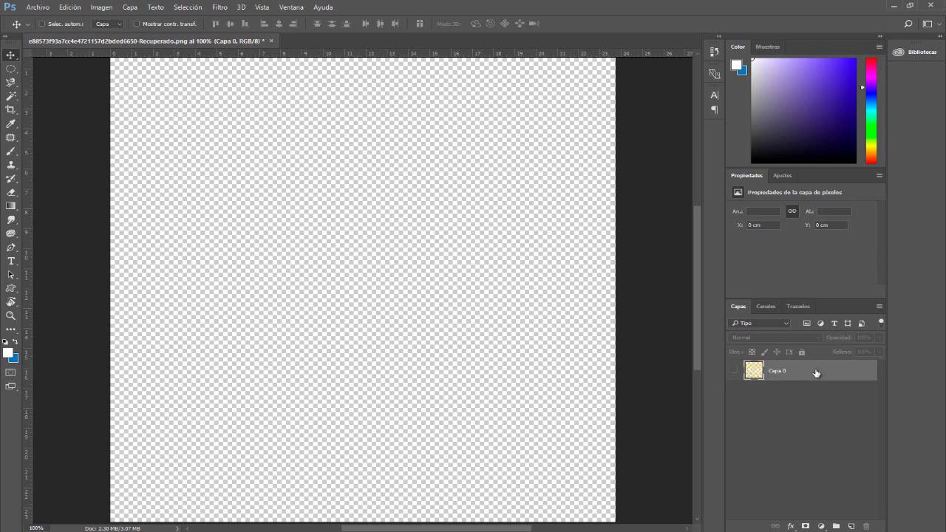
- Make Capa 0's star pattern visible again and add an empty Capa 1 above it
click(735, 373)
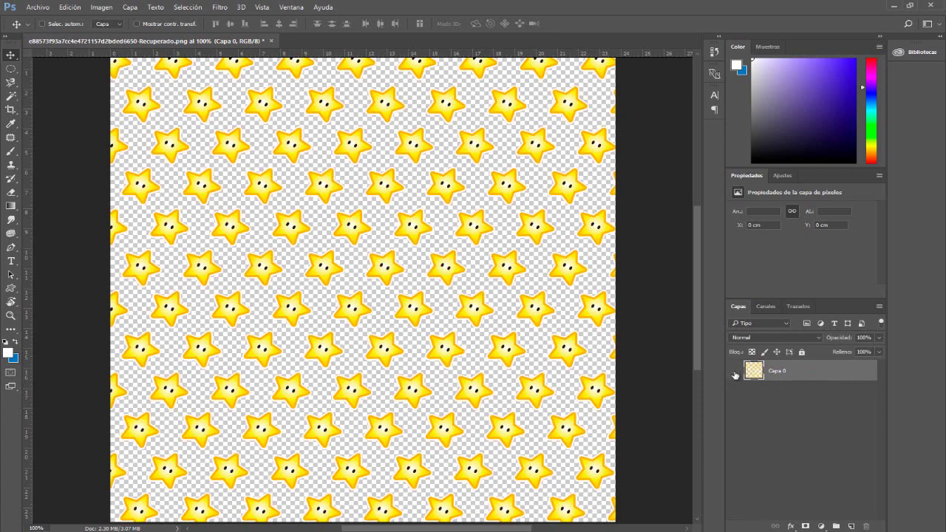
click(734, 373)
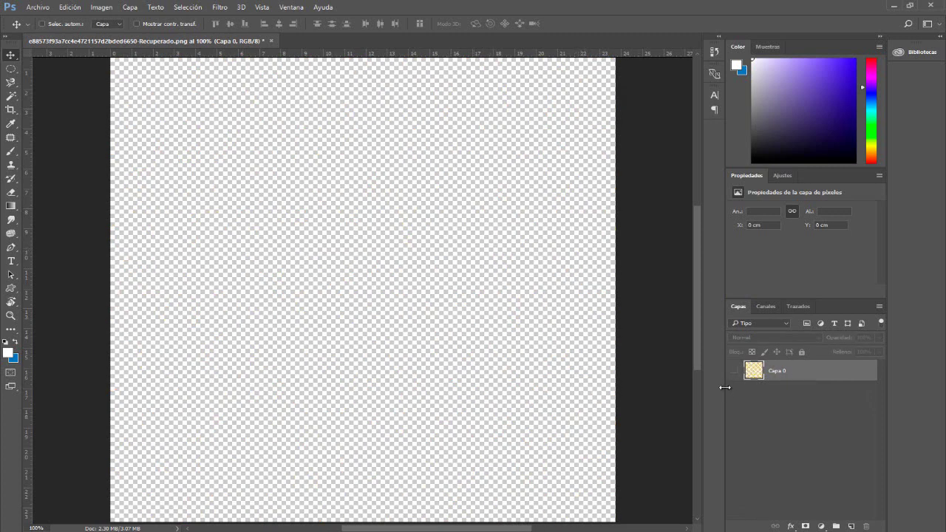
click(734, 371)
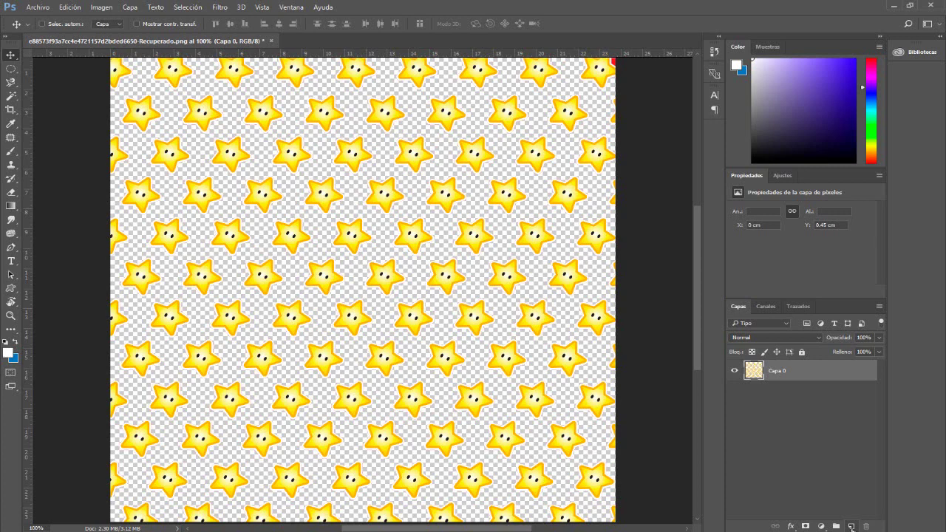
click(852, 526)
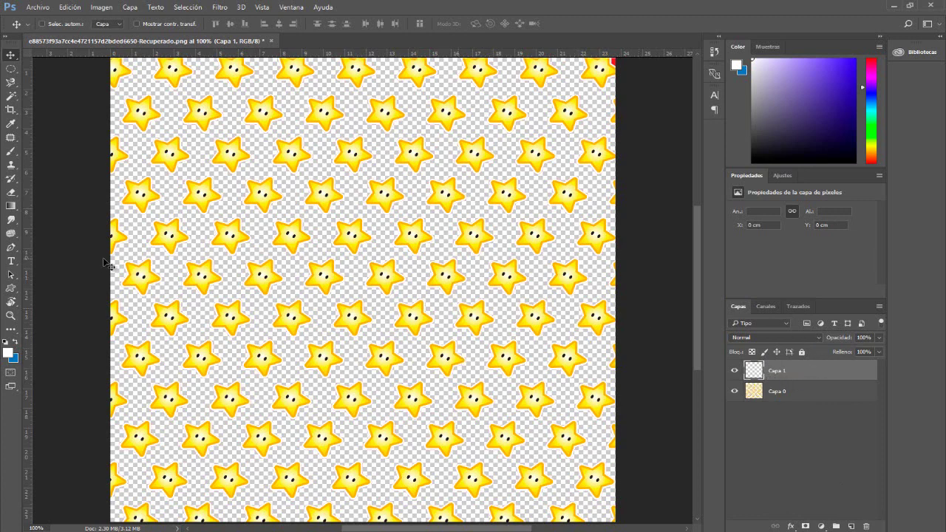
- Set the foreground colour to blue-purple #270fbd (hue 248°)
click(15, 342)
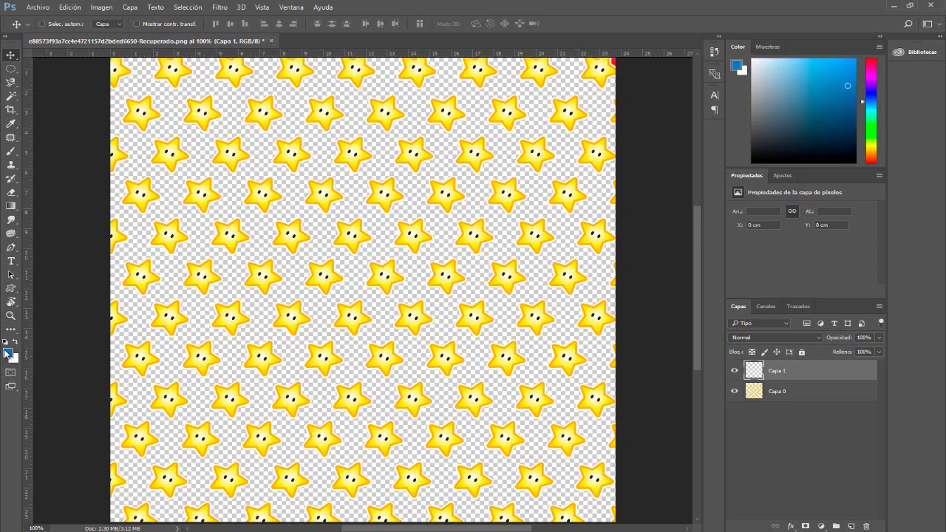
click(8, 353)
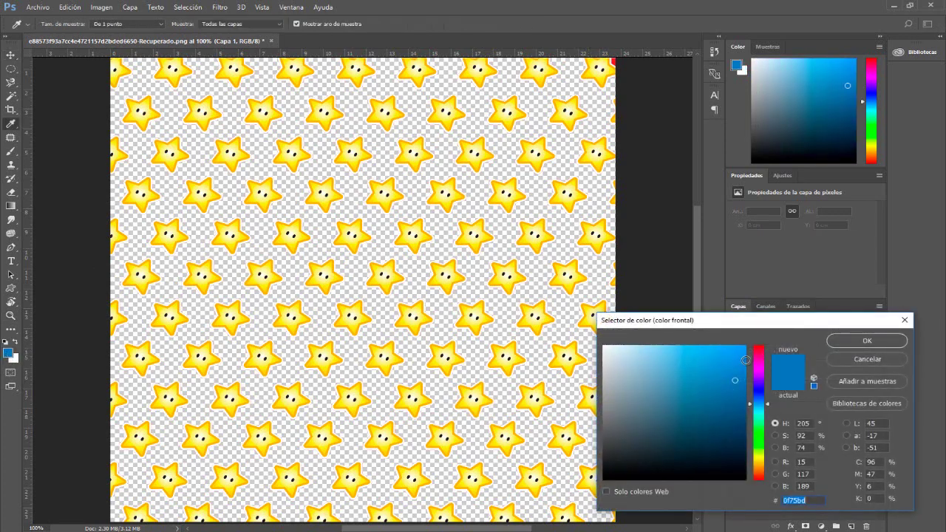
click(758, 387)
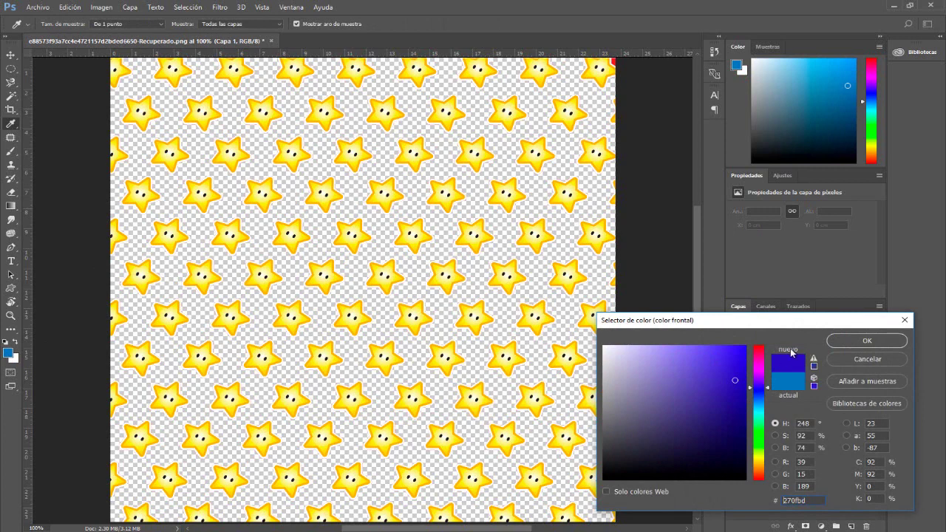
click(857, 341)
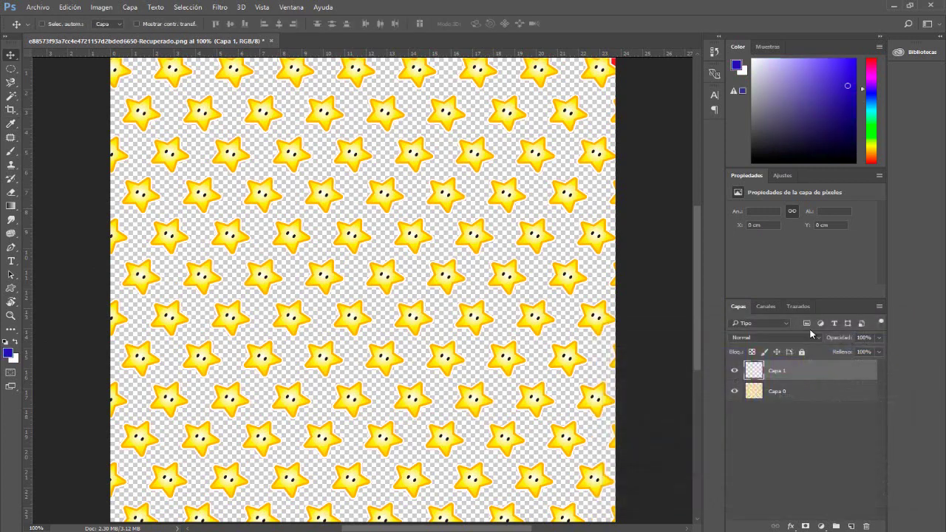
- Paint the entire Capa 1 layer with the blue-purple using a huge brush
click(12, 153)
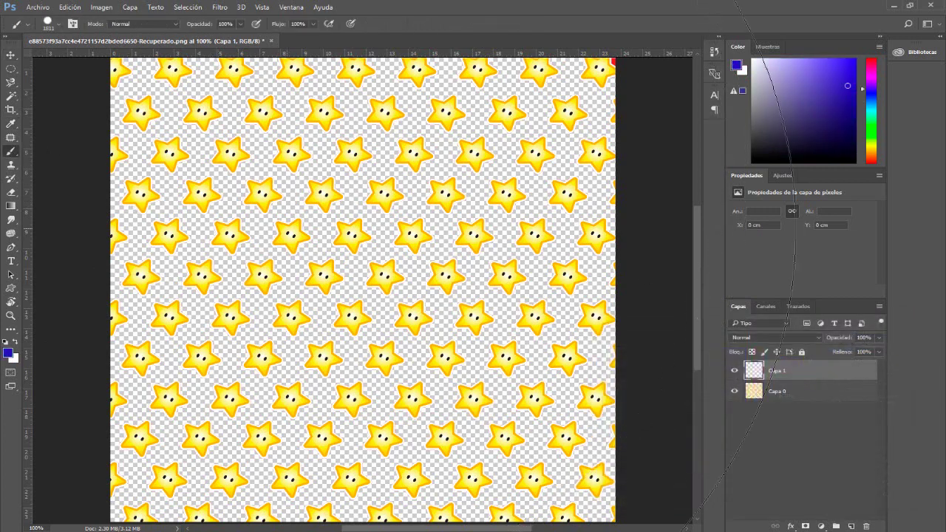
click(181, 262)
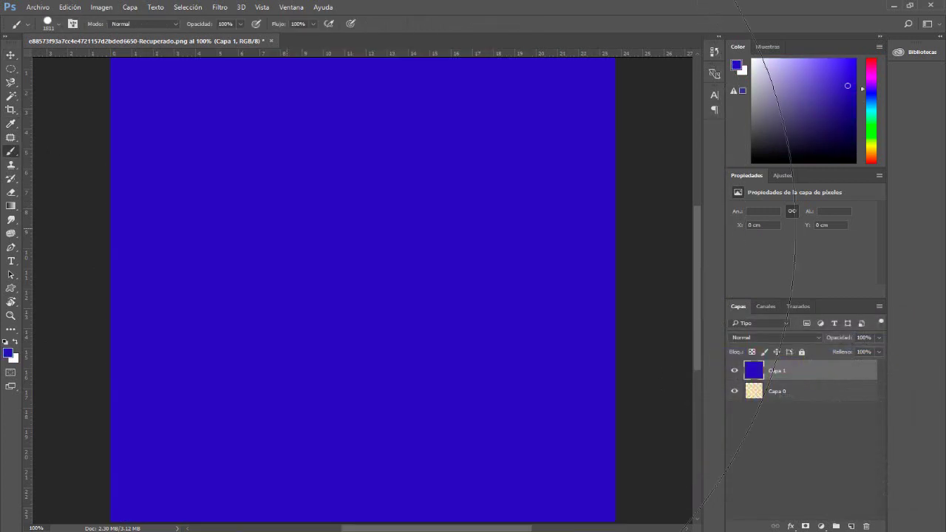
click(11, 56)
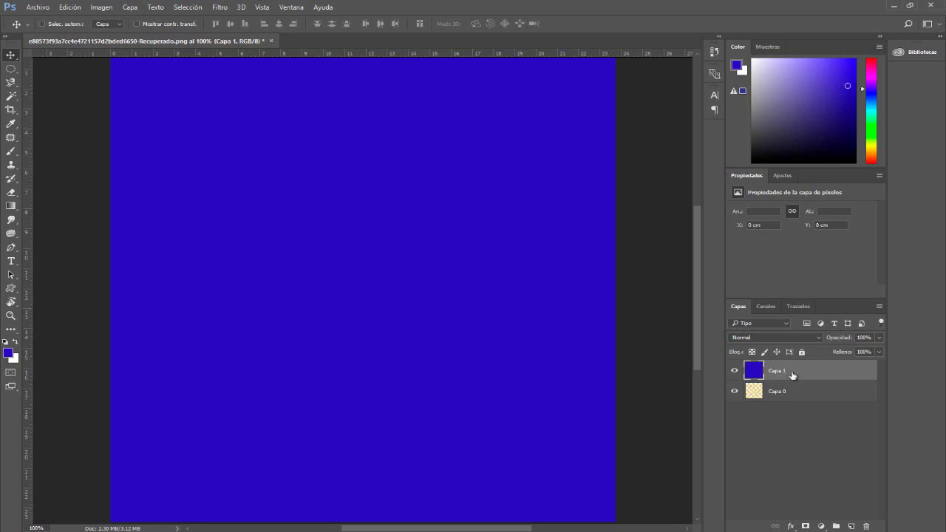
- Move blue Capa 1 below star Capa 0 and add empty Capa 2 above the blue layer
drag(792, 375, 800, 404)
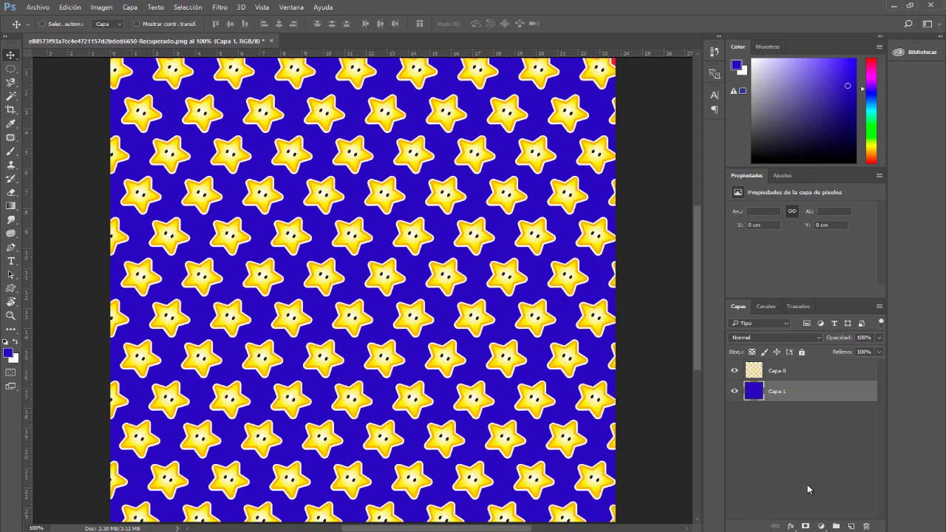
click(848, 526)
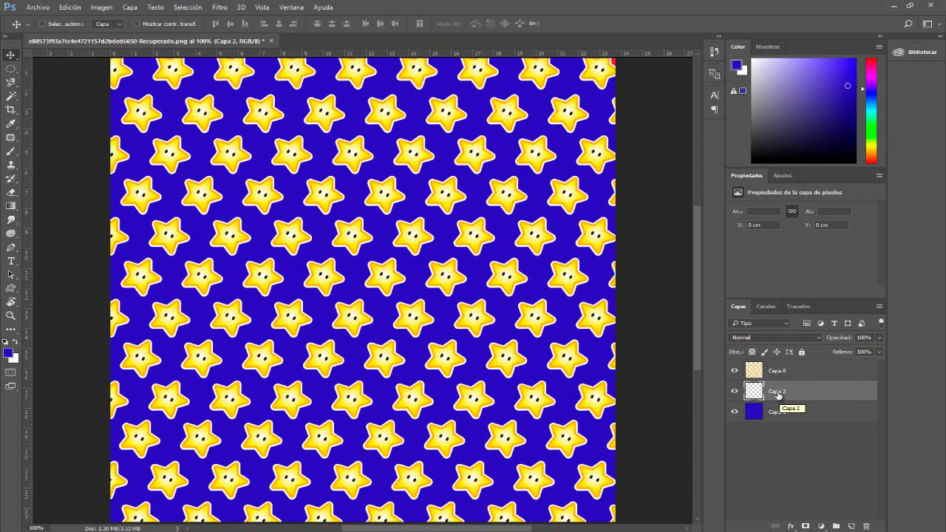
- Rename layers Capa 2, Capa 0 and Capa 1 to 2, 0 and 1
double_click(778, 394)
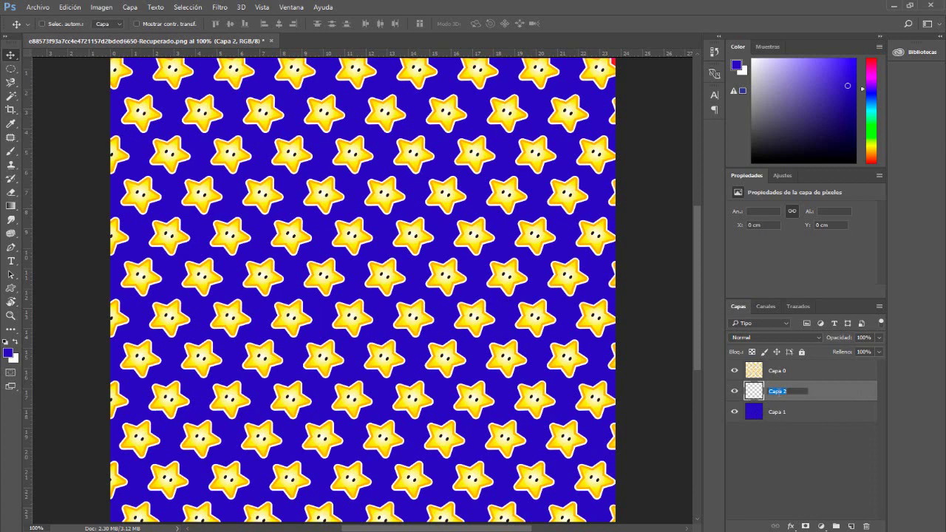
text(2)
key(Return)
click(779, 375)
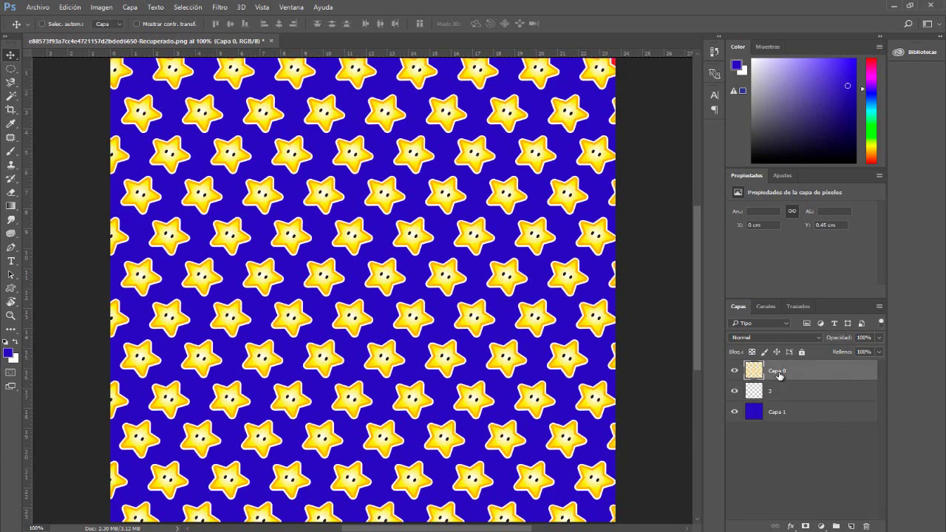
double_click(779, 373)
text(0)
click(775, 414)
double_click(775, 412)
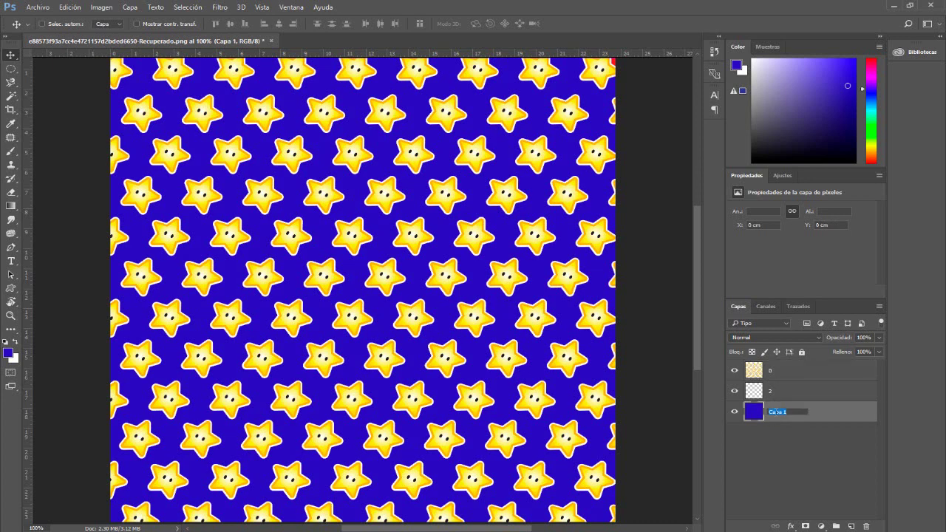
text(1)
click(751, 396)
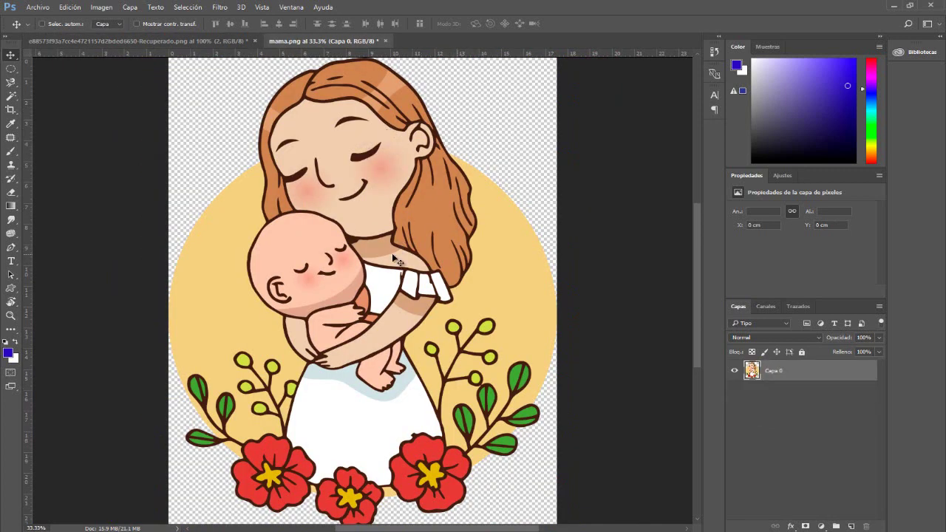
- Drag the mother-and-baby illustration from mama.png into the star document
drag(321, 43, 417, 74)
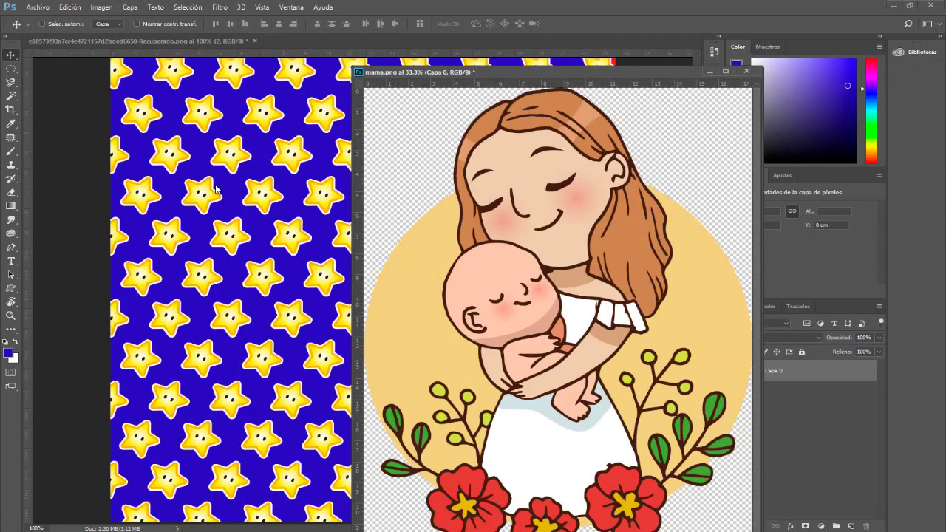
mouse_move(486, 218)
mouse_down()
mouse_move(486, 194)
mouse_move(401, 197)
mouse_move(325, 221)
mouse_up()
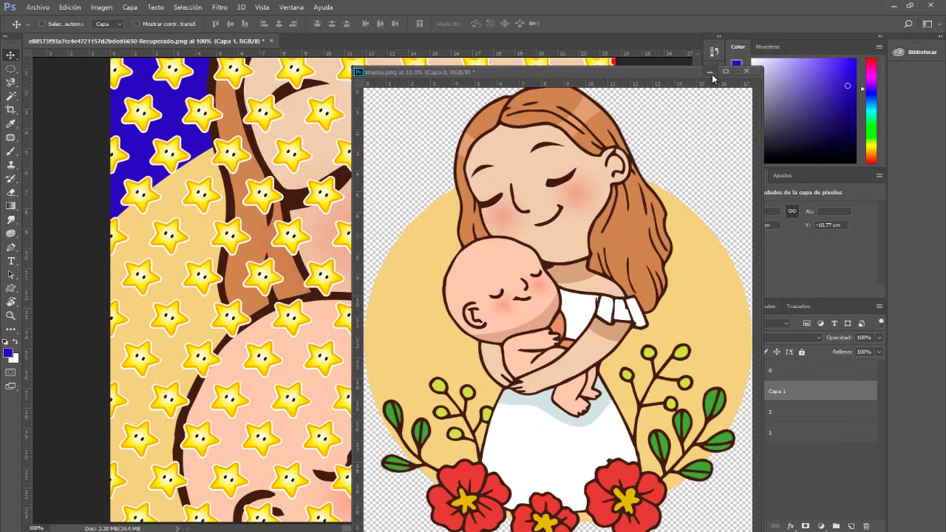
click(710, 72)
- Scale the illustration to about 29% and centre it on the canvas
key(ctrl+t)
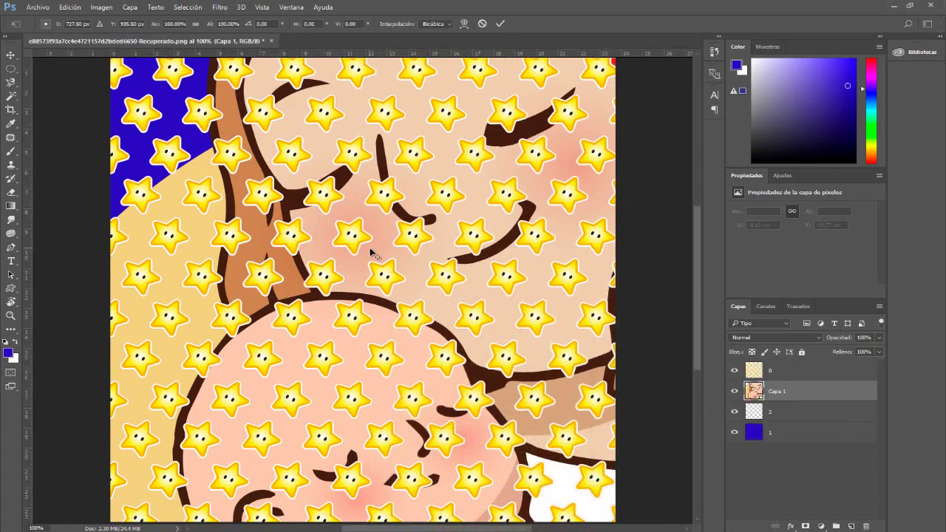
key(ctrl+minus)
key(ctrl+minus)
key(ctrl+minus)
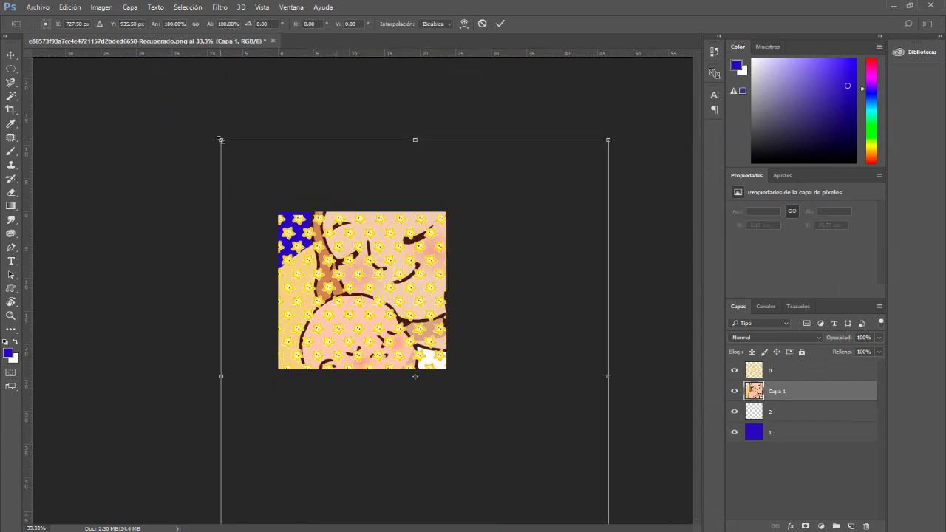
drag(220, 139, 359, 309)
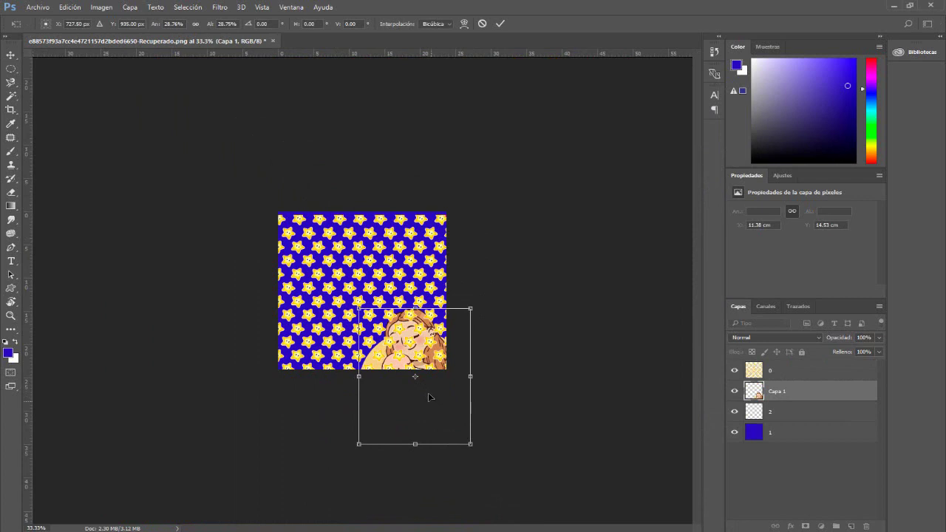
drag(429, 397, 382, 293)
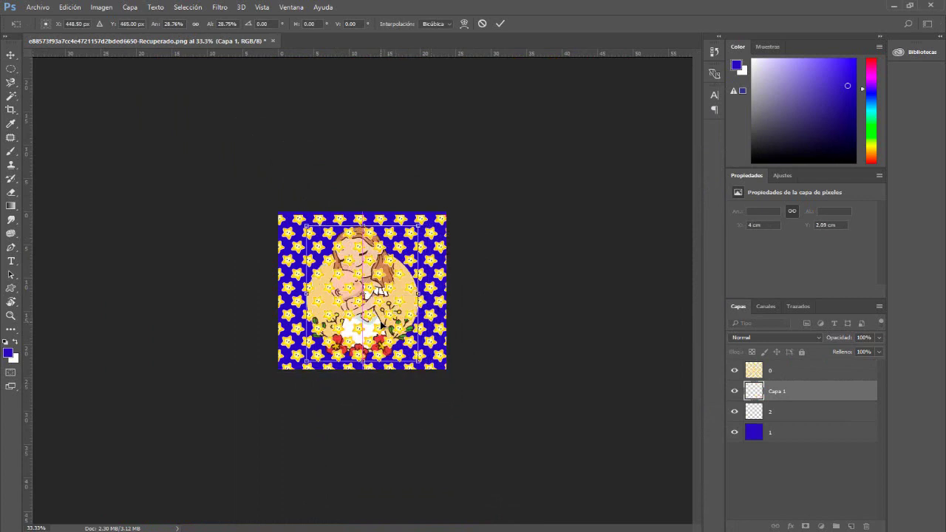
click(502, 25)
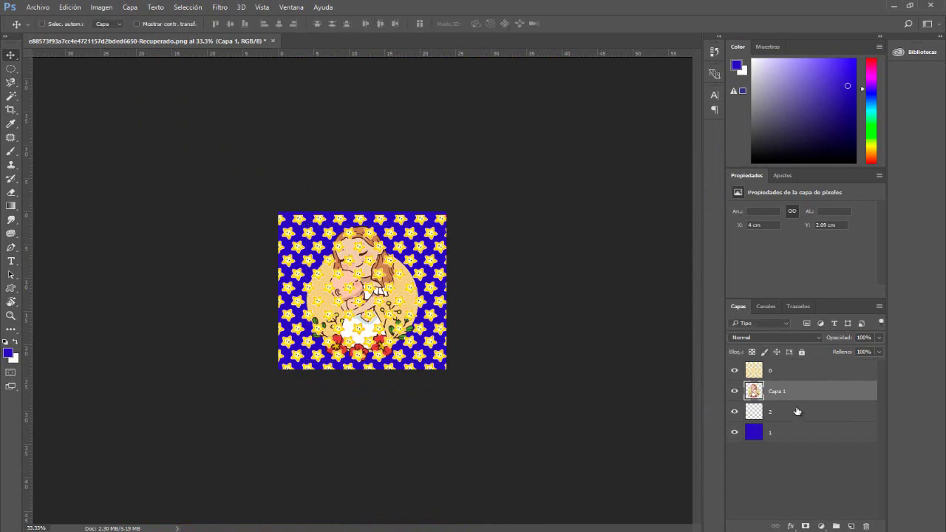
- Align star layer 0 to the top edge and fit the image in the window
click(768, 371)
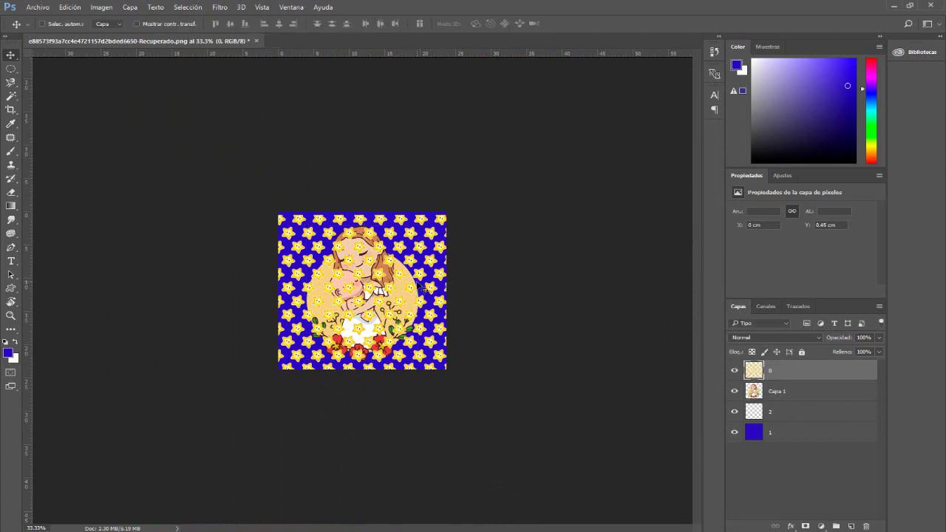
drag(420, 286, 417, 279)
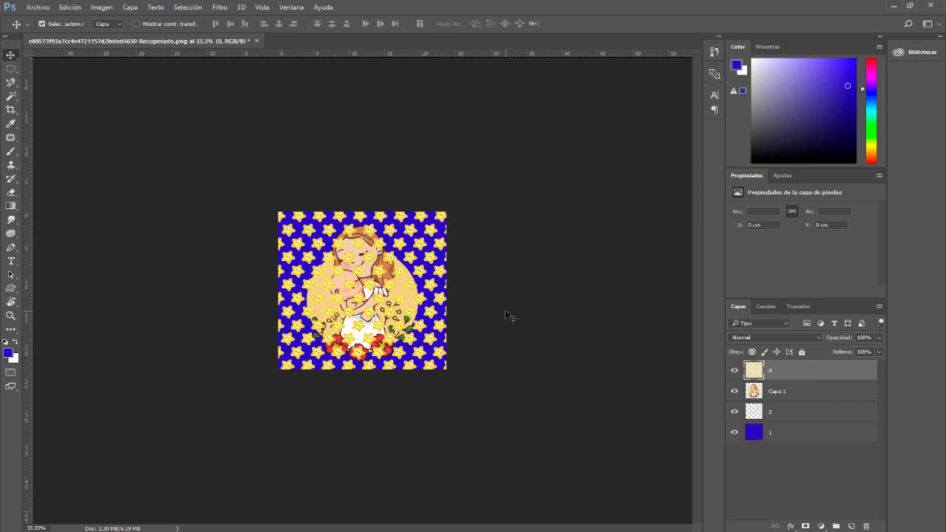
key(ctrl+0)
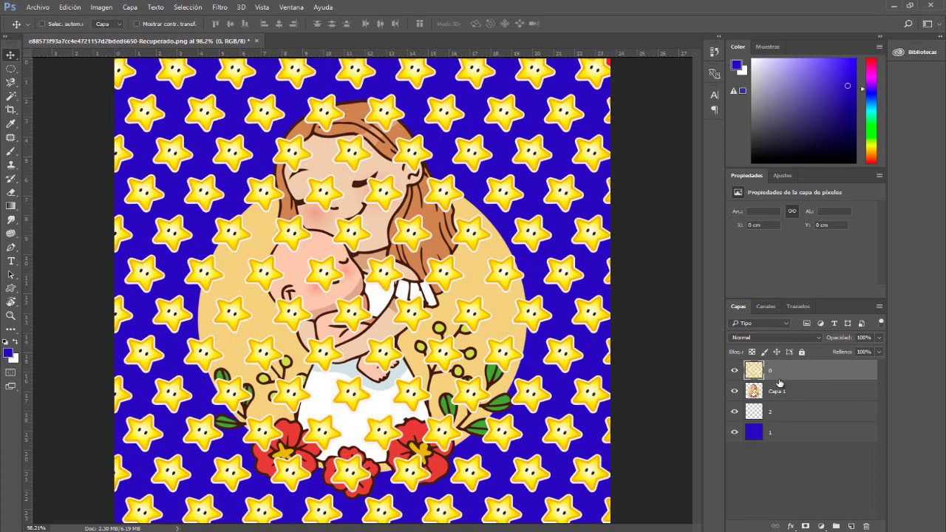
- Delete empty layer 2 and place the illustration layer above the star pattern
drag(780, 412, 866, 525)
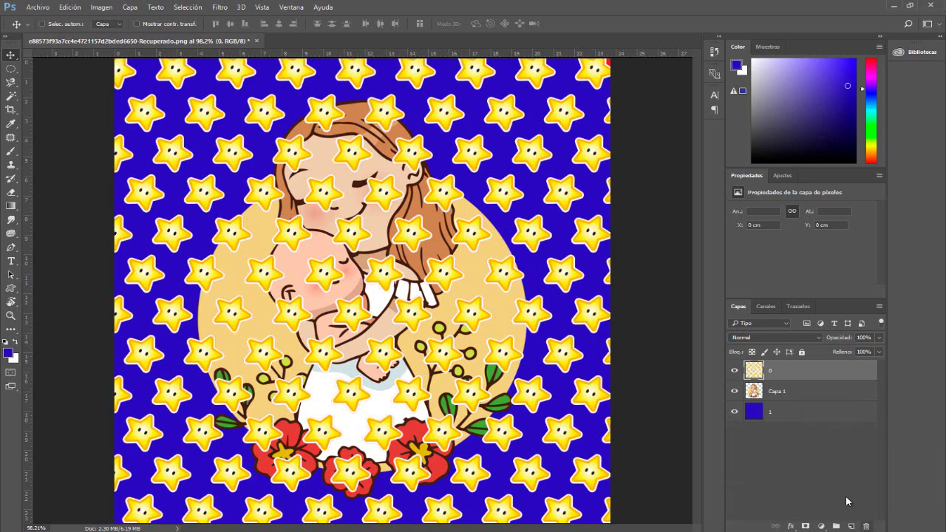
drag(780, 375, 774, 392)
drag(774, 392, 783, 425)
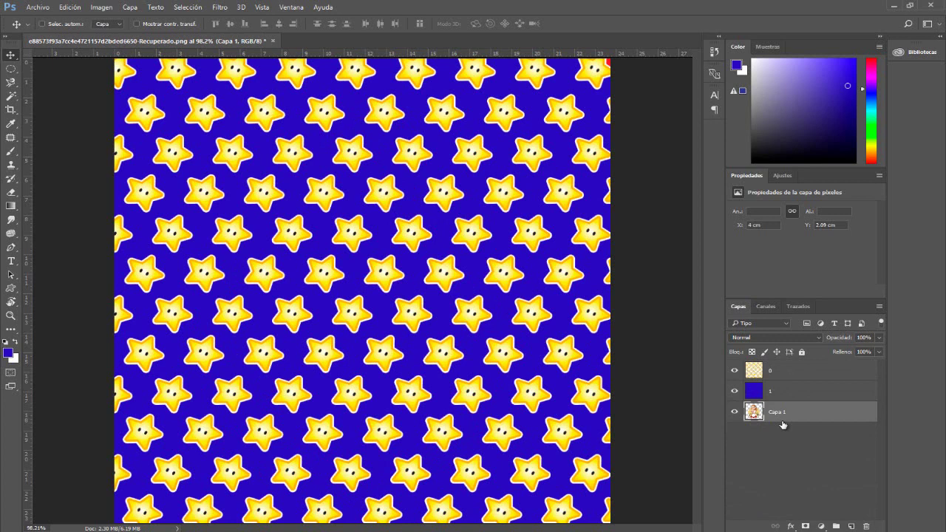
drag(784, 422, 788, 366)
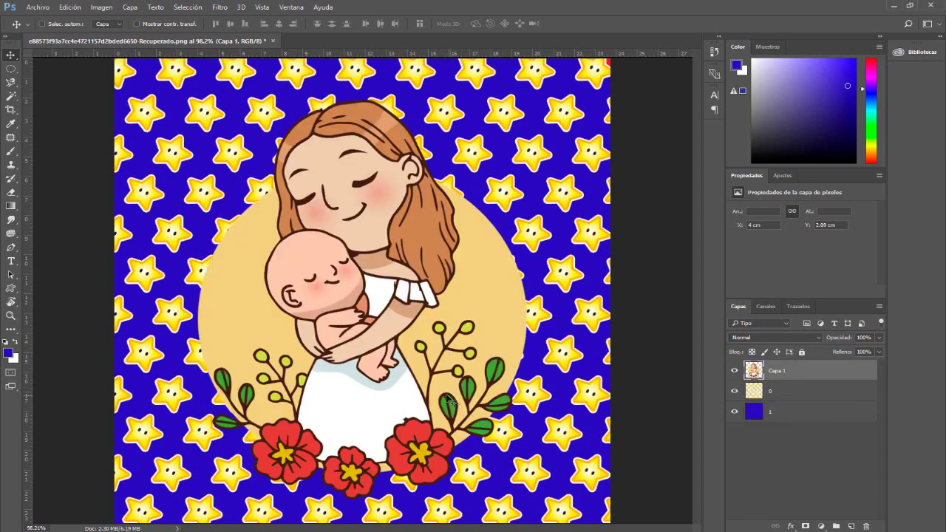
drag(394, 356, 393, 359)
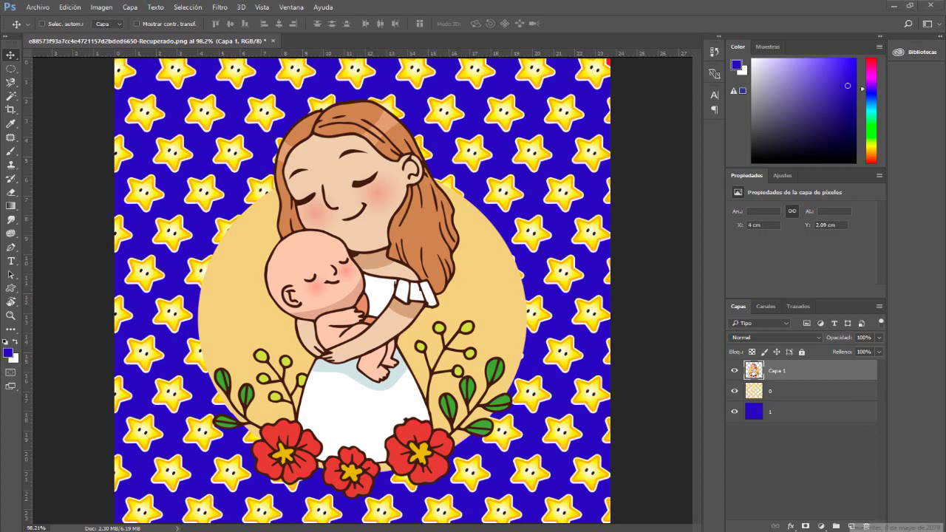
key(super+alt+d)
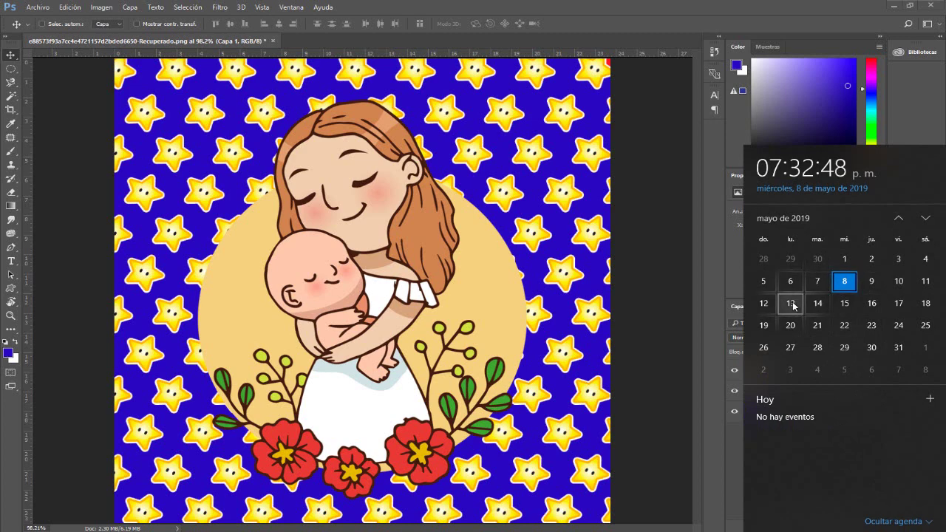
key(Escape)
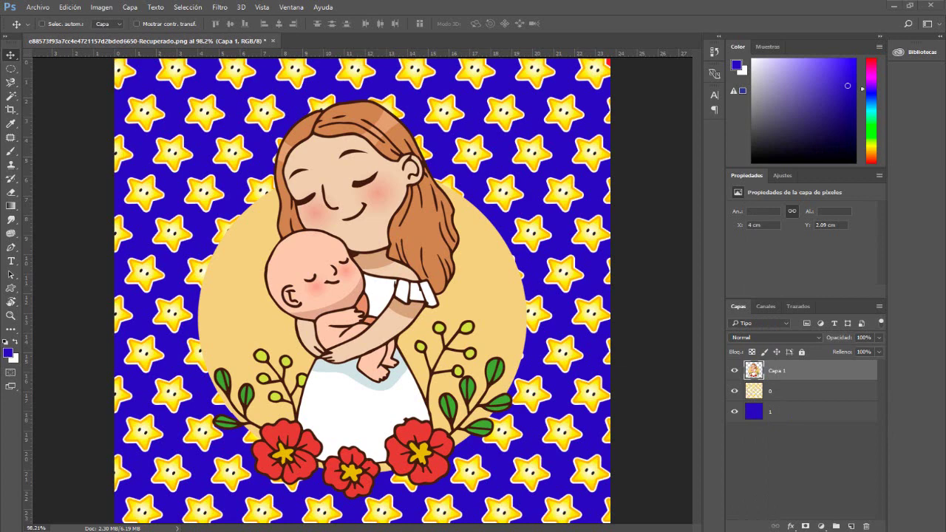
click(917, 531)
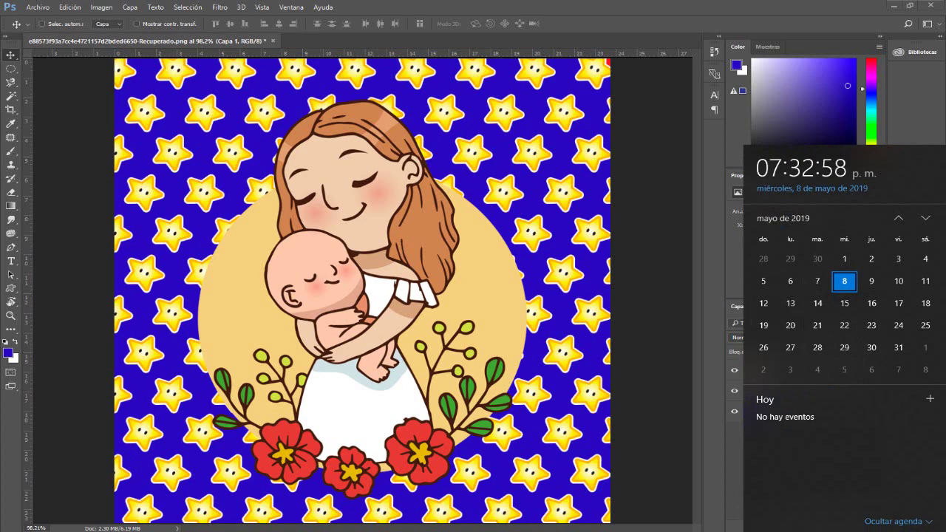
key(Escape)
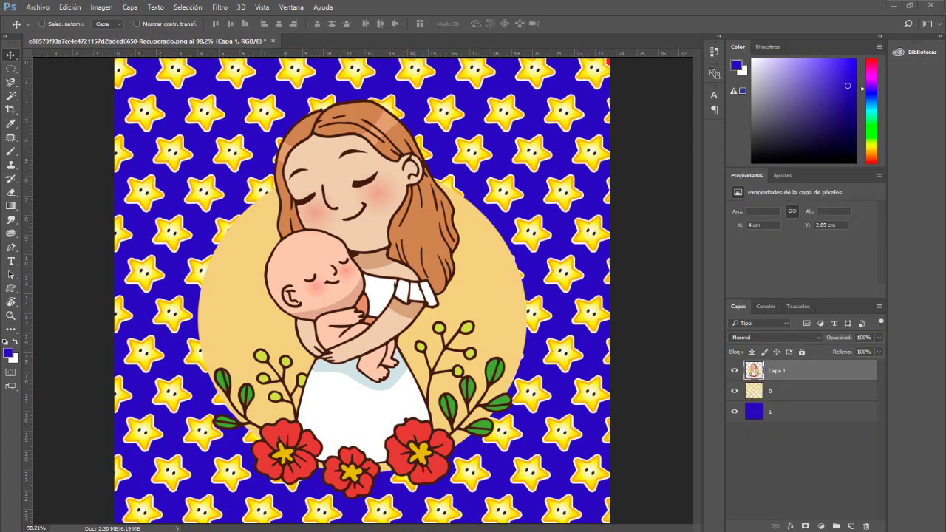